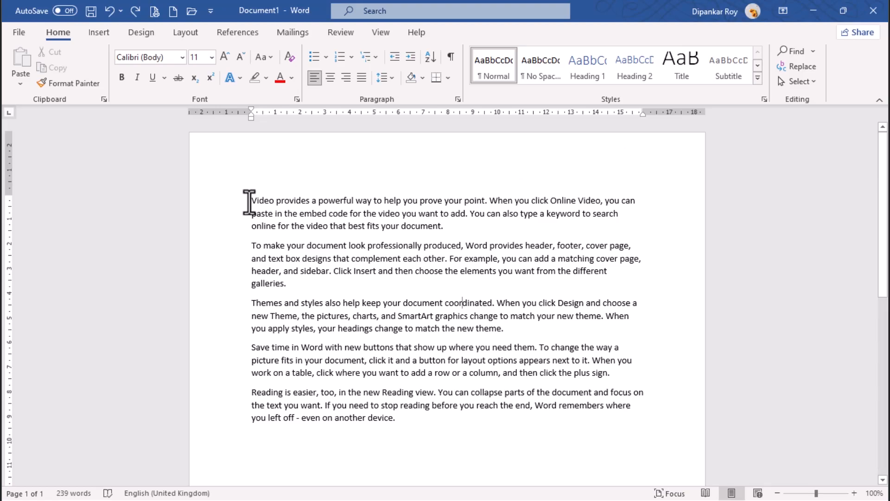
# Highlight the first paragraph in turquoise
pyautogui.moveTo(253, 202); pyautogui.dragTo(442, 226)
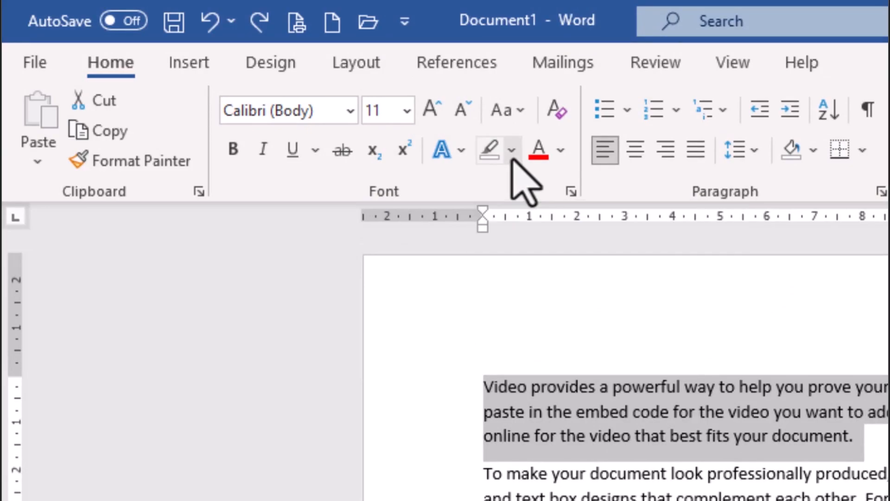
pyautogui.click(511, 150)
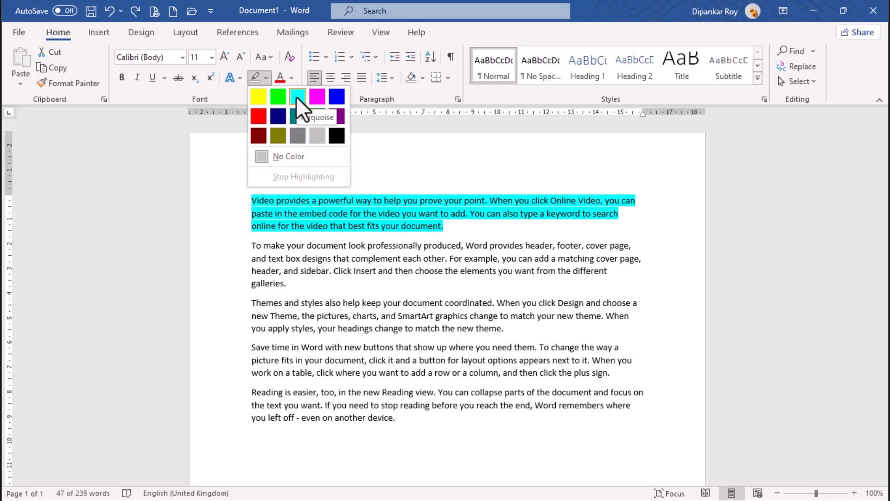
pyautogui.click(297, 97)
pyautogui.click(356, 213)
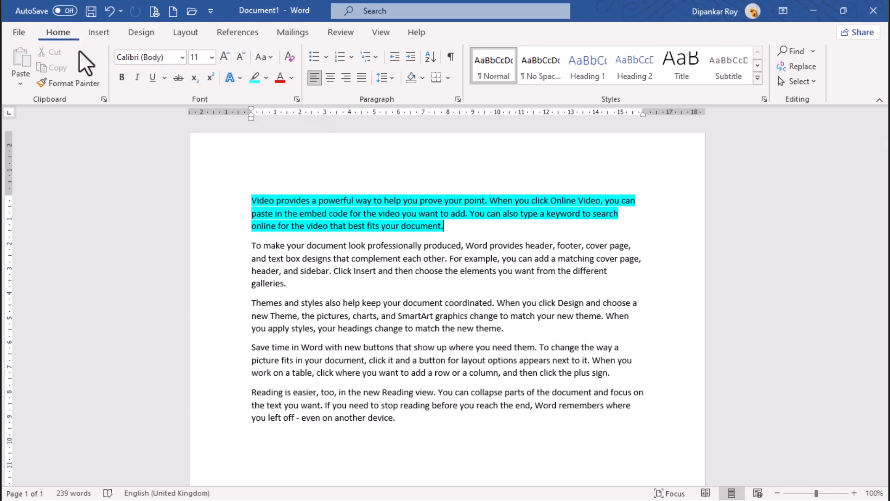
# Remove the text highlighting from the first paragraph with the No Color highlighter
pyautogui.click(266, 77)
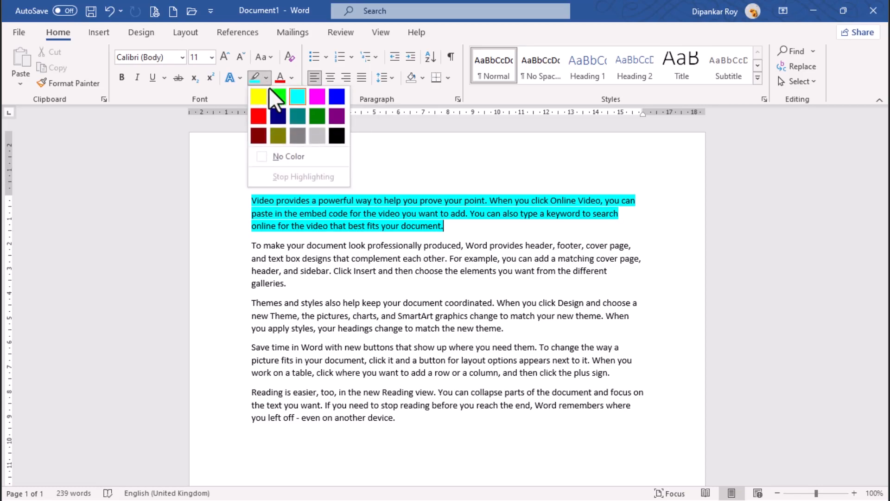
pyautogui.click(284, 158)
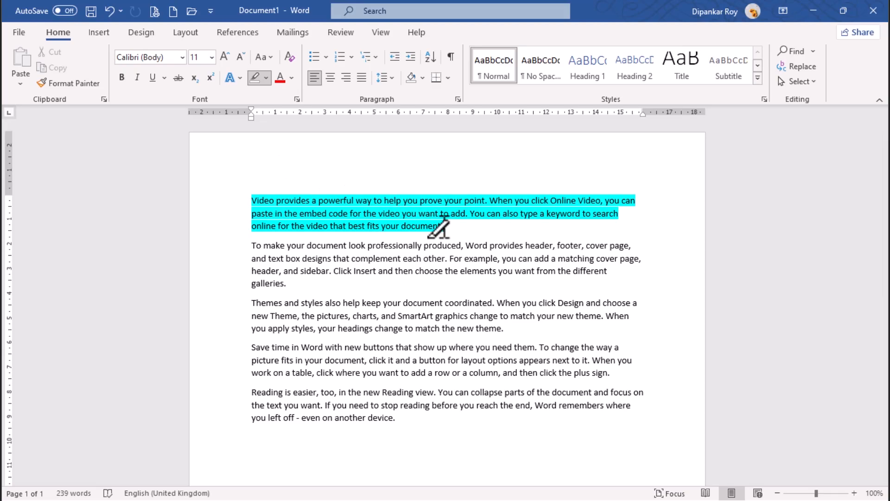
pyautogui.moveTo(440, 221); pyautogui.dragTo(255, 202)
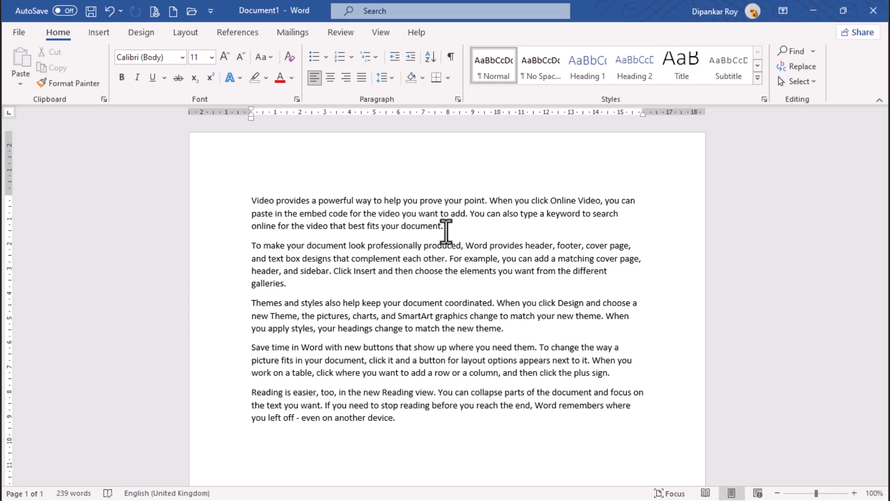
# Apply the custom magenta font color #E200E2 to the first paragraph
pyautogui.moveTo(446, 231); pyautogui.dragTo(262, 202)
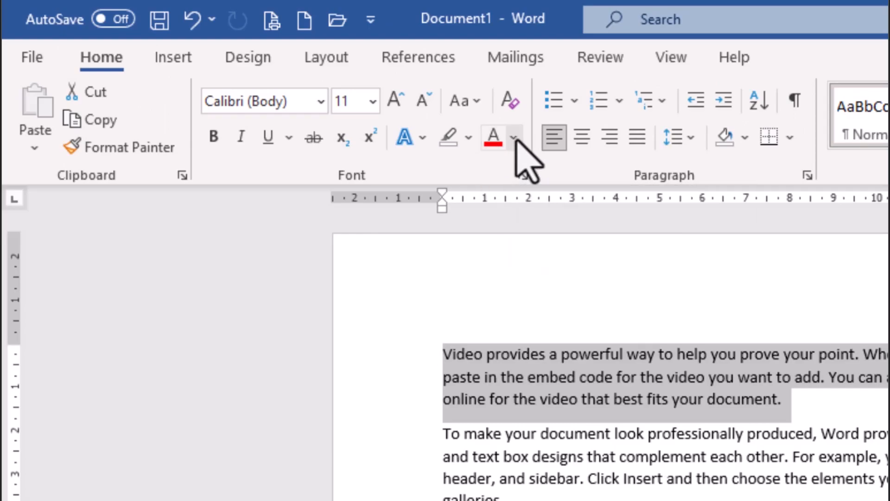
pyautogui.click(514, 138)
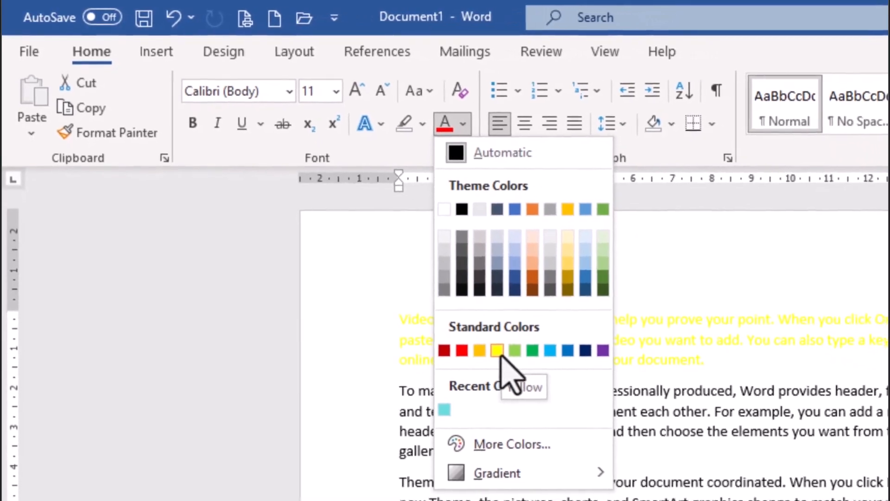
pyautogui.click(510, 443)
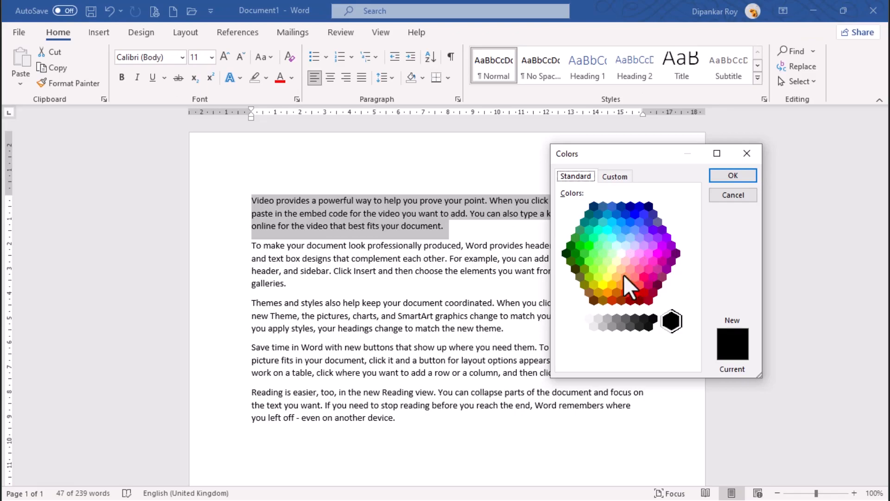
pyautogui.click(648, 255)
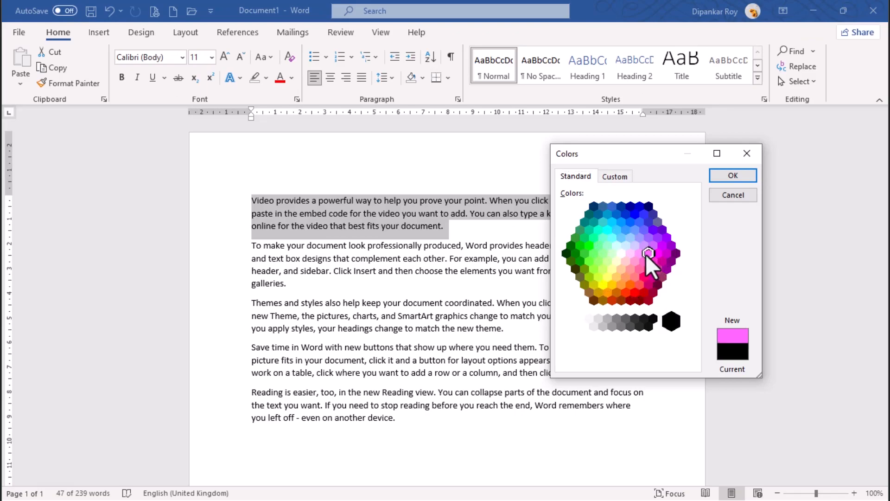
pyautogui.click(615, 177)
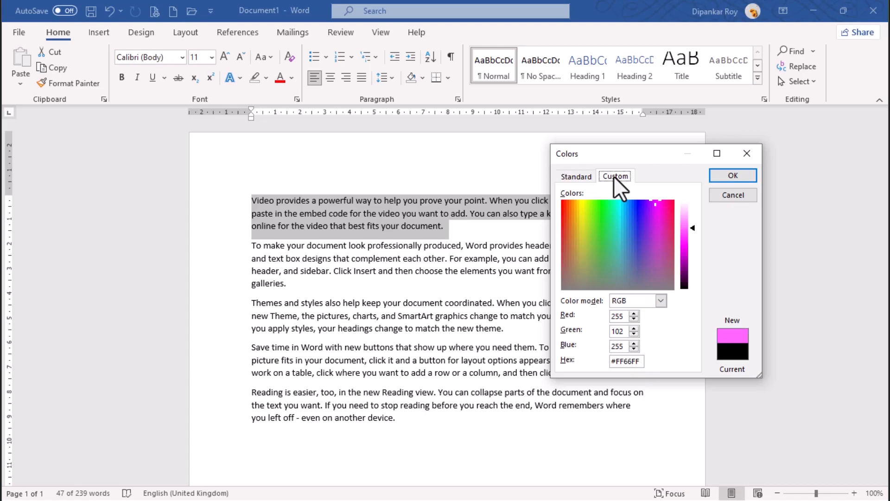
pyautogui.moveTo(691, 229); pyautogui.dragTo(691, 250)
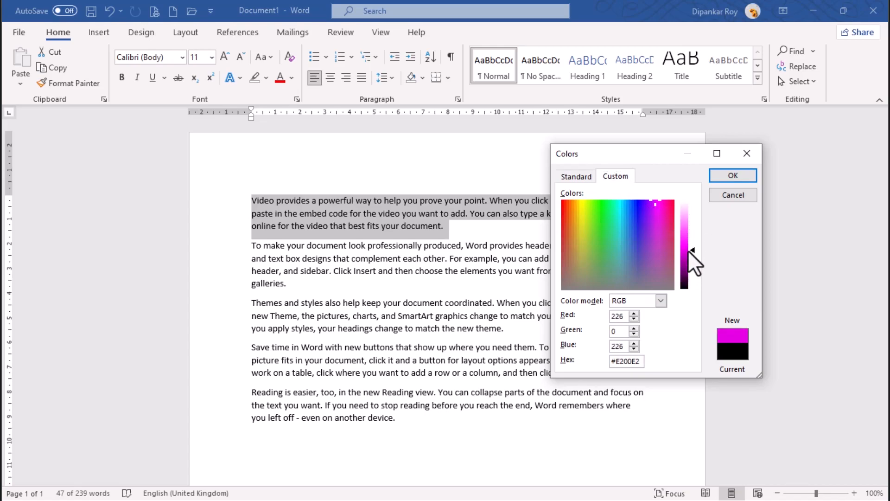
pyautogui.click(732, 176)
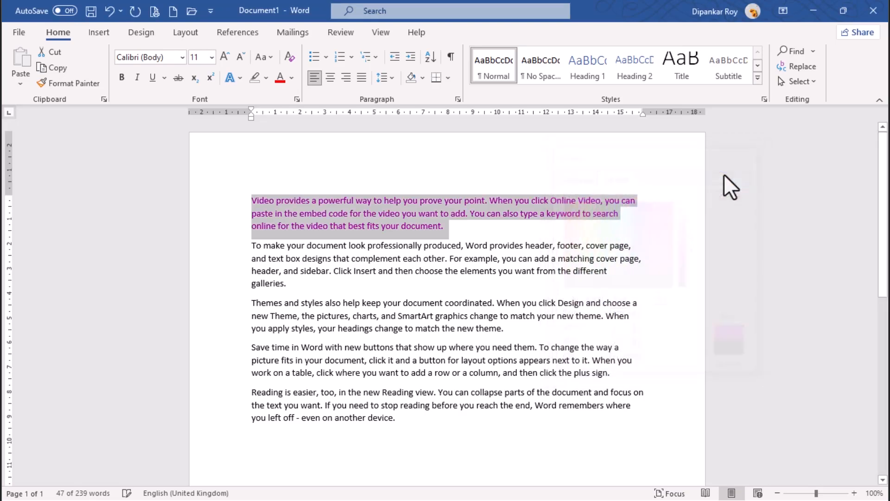
pyautogui.click(477, 229)
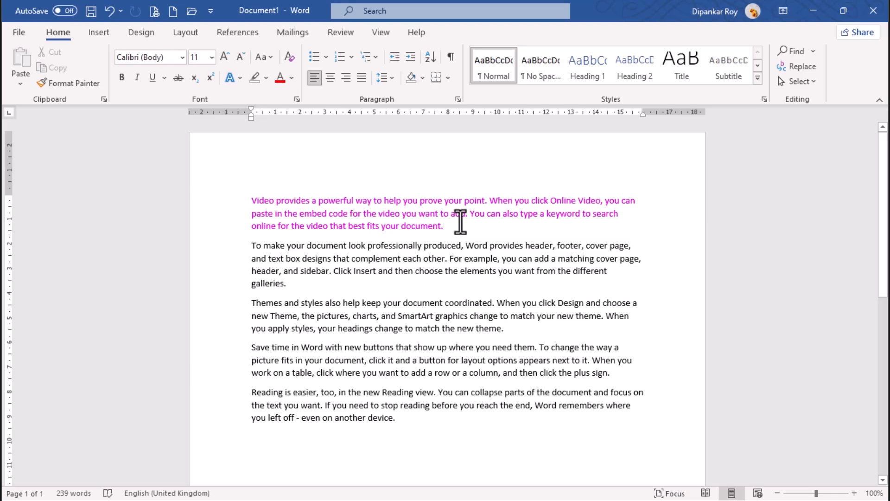
# Reset the first paragraph's font color to Automatic
pyautogui.moveTo(449, 232); pyautogui.dragTo(259, 211)
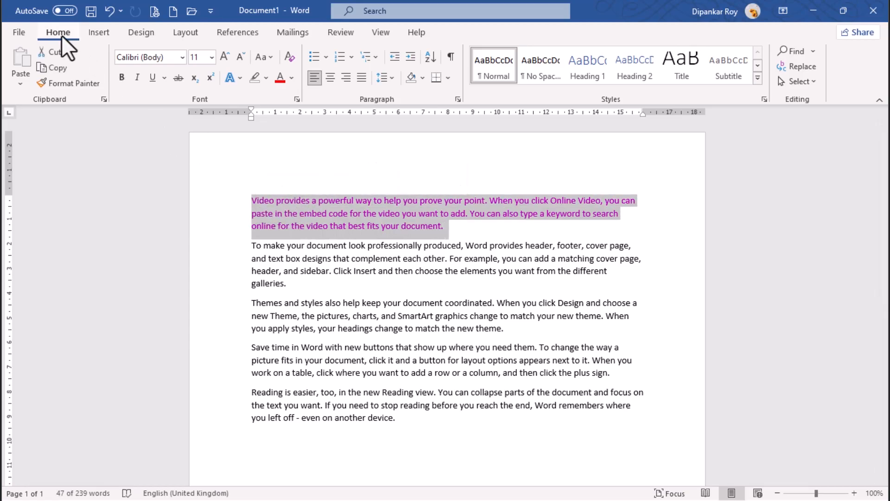
pyautogui.click(292, 78)
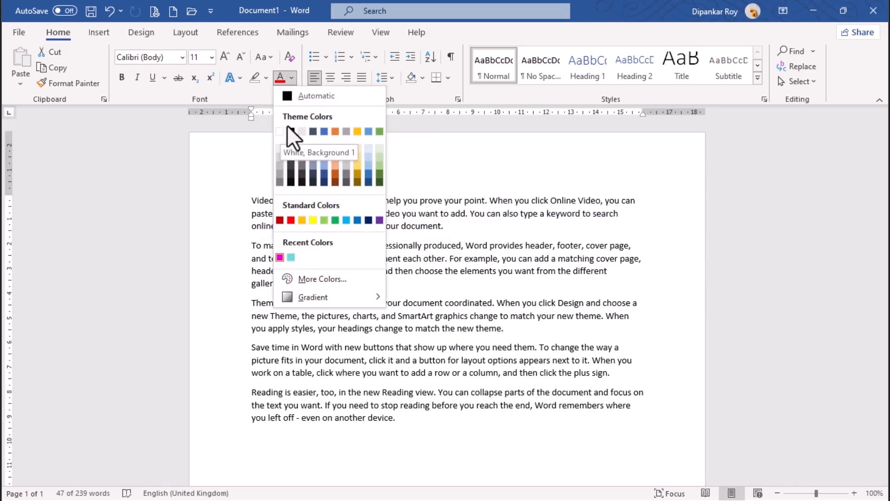
pyautogui.click(288, 96)
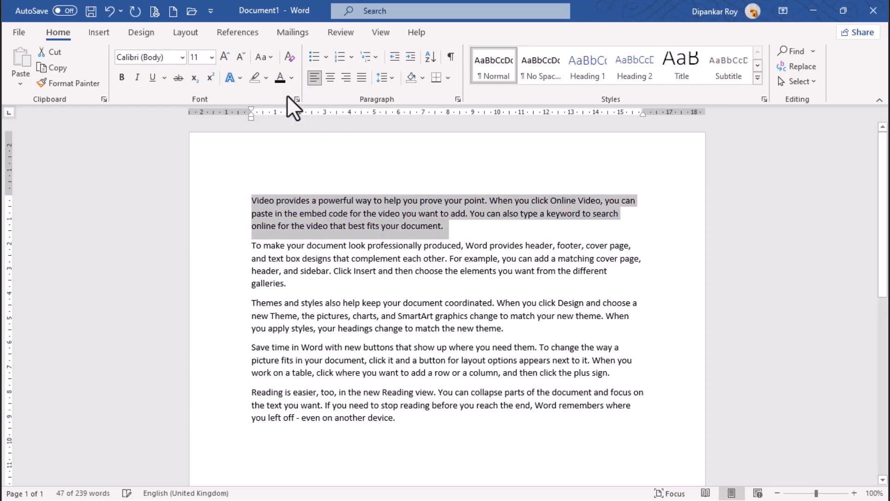
pyautogui.click(480, 232)
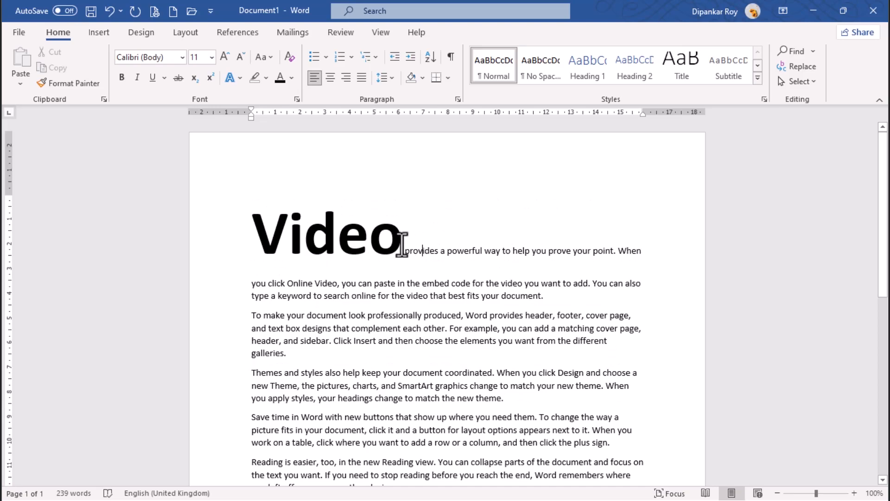
# Apply a gradient text fill to the enlarged word "Video" at the start of the first paragraph
pyautogui.moveTo(402, 244); pyautogui.dragTo(253, 236)
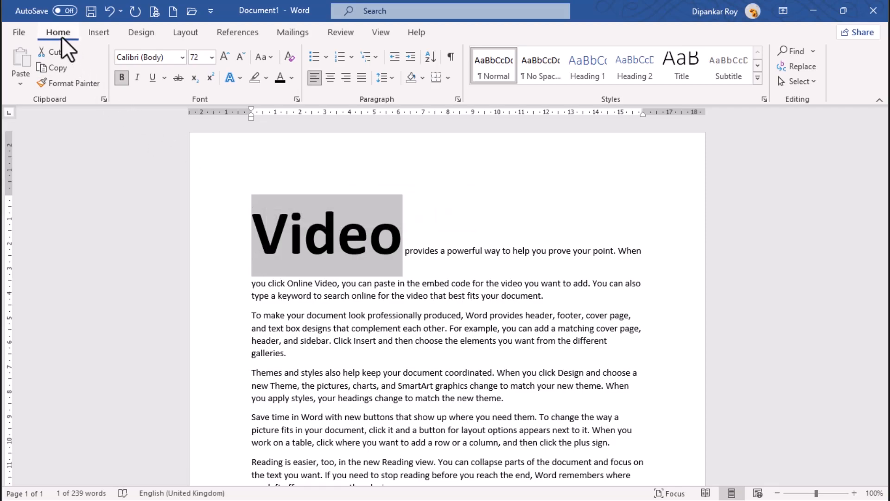
pyautogui.click(292, 79)
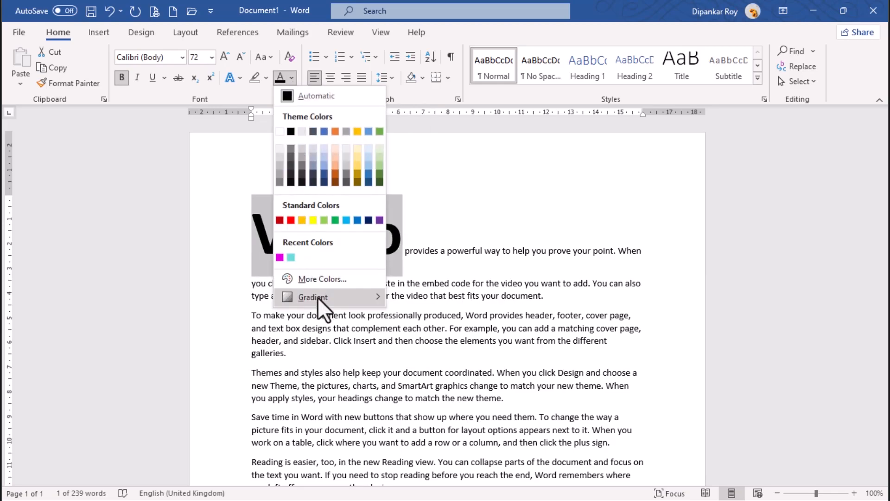
pyautogui.moveTo(319, 301)
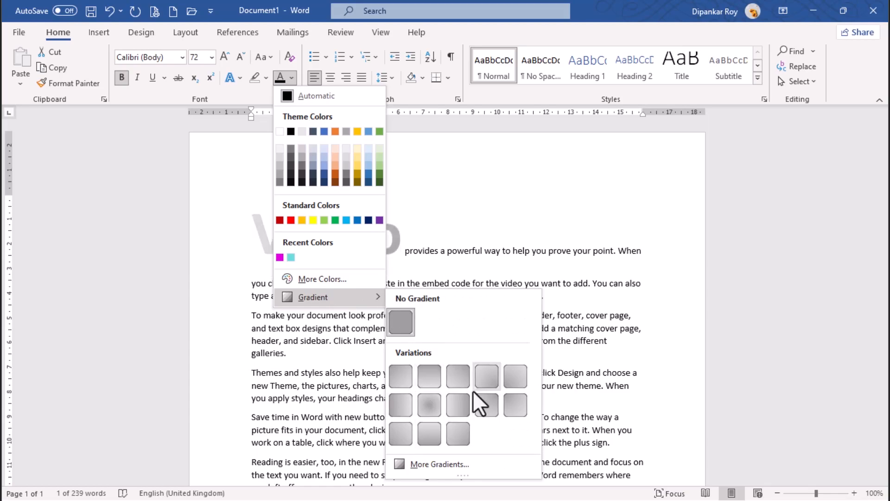
pyautogui.click(436, 464)
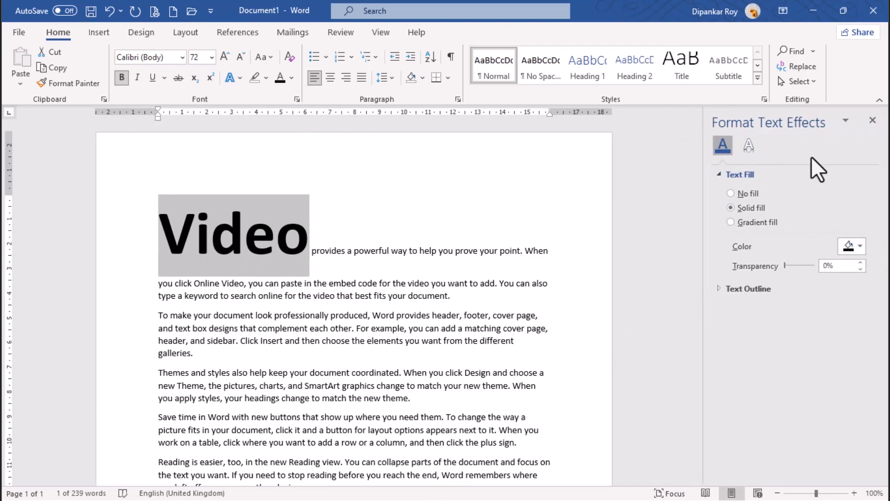
pyautogui.click(731, 222)
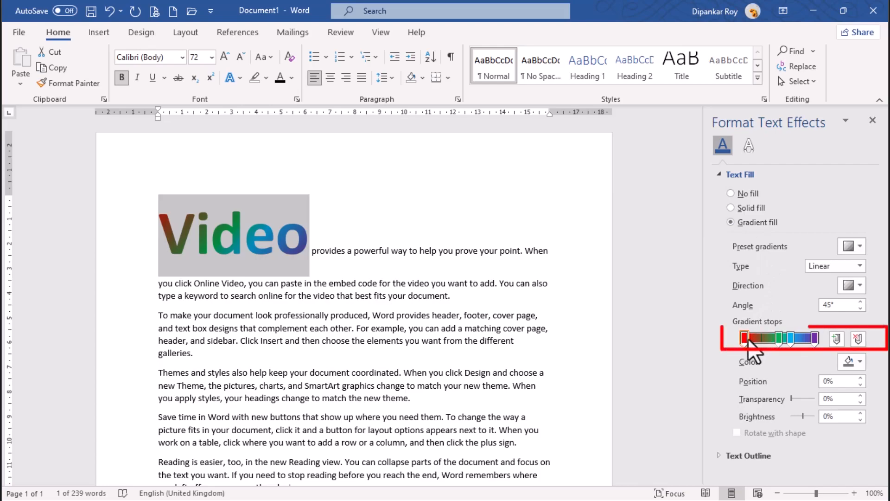
# Set the first gradient stop of the "Video" text fill to yellow
pyautogui.click(778, 339)
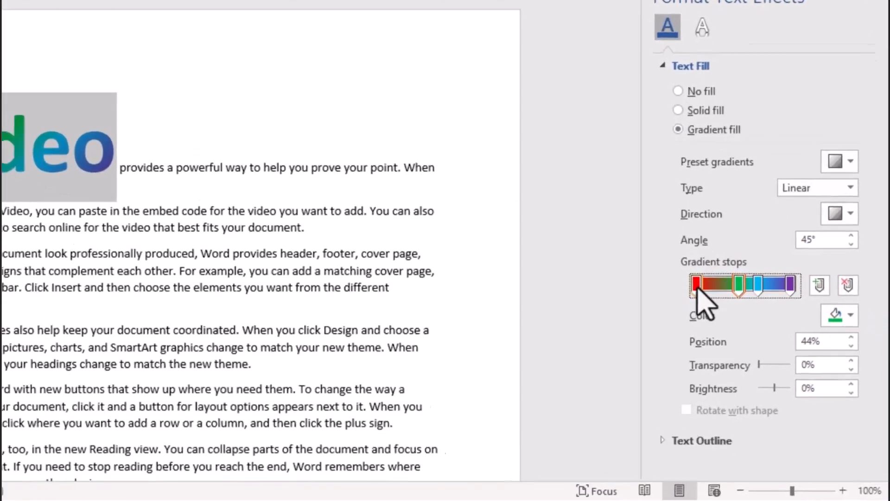
pyautogui.click(744, 340)
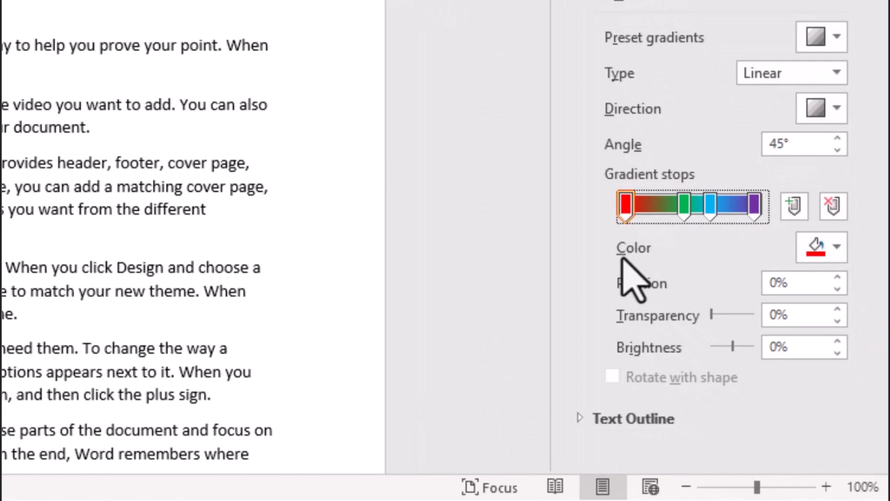
pyautogui.click(836, 252)
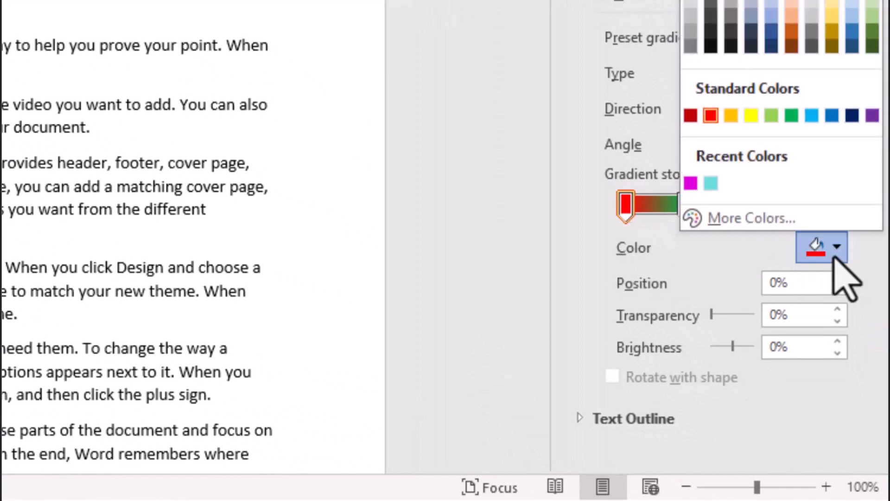
pyautogui.click(751, 115)
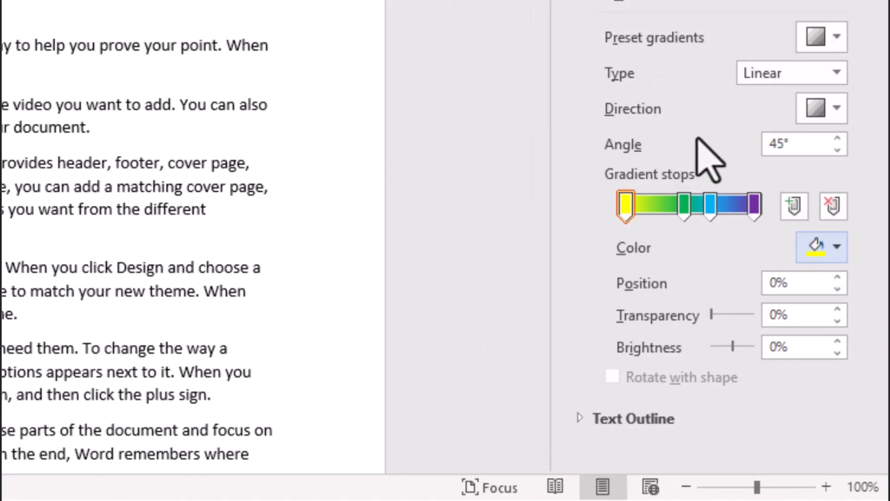
# Move the second gradient stop to 40% and set its color to orange
pyautogui.moveTo(681, 207); pyautogui.dragTo(674, 210)
pyautogui.click(819, 247)
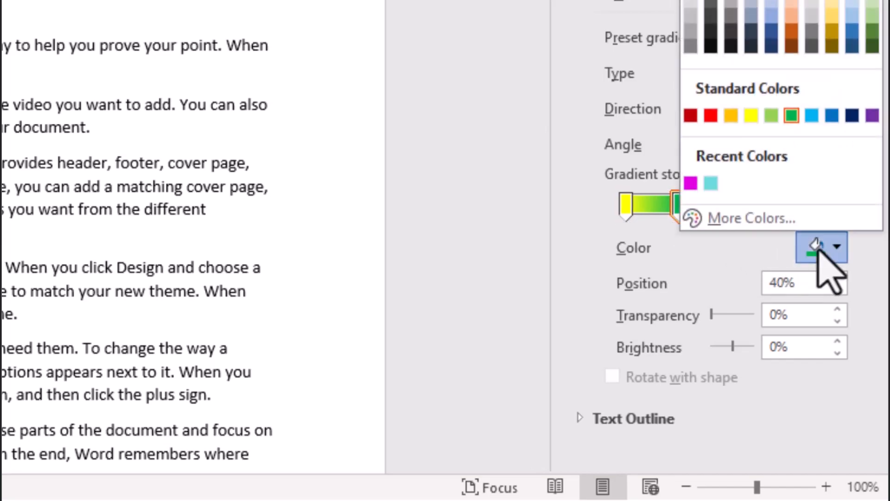
pyautogui.click(730, 116)
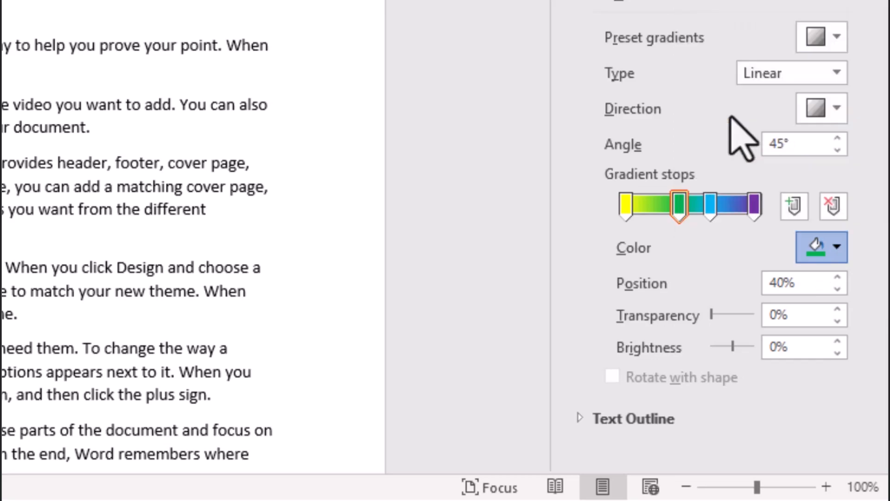
# Set the third gradient stop to red and the last gradient stop to blue
pyautogui.click(712, 201)
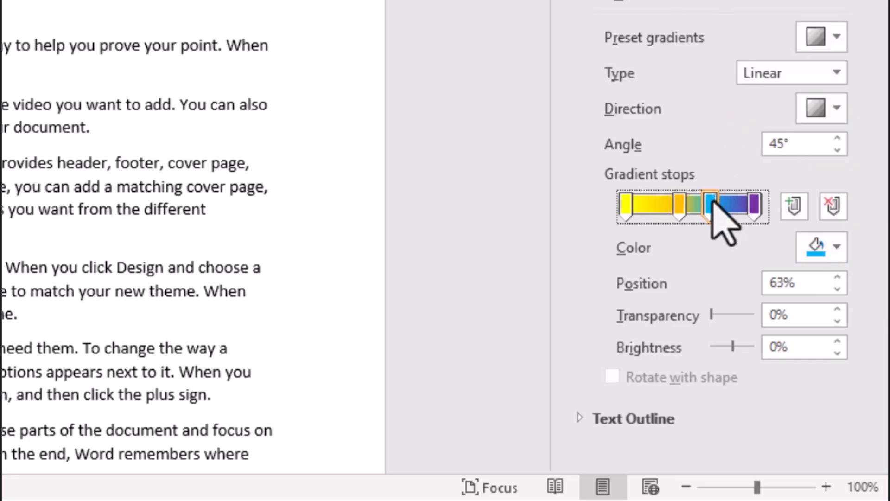
pyautogui.click(833, 247)
pyautogui.click(711, 116)
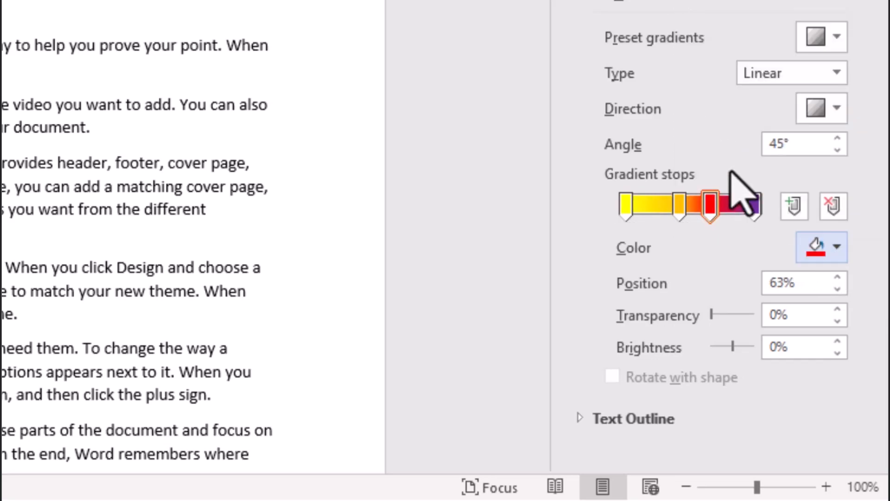
pyautogui.click(754, 205)
pyautogui.click(827, 247)
pyautogui.click(830, 116)
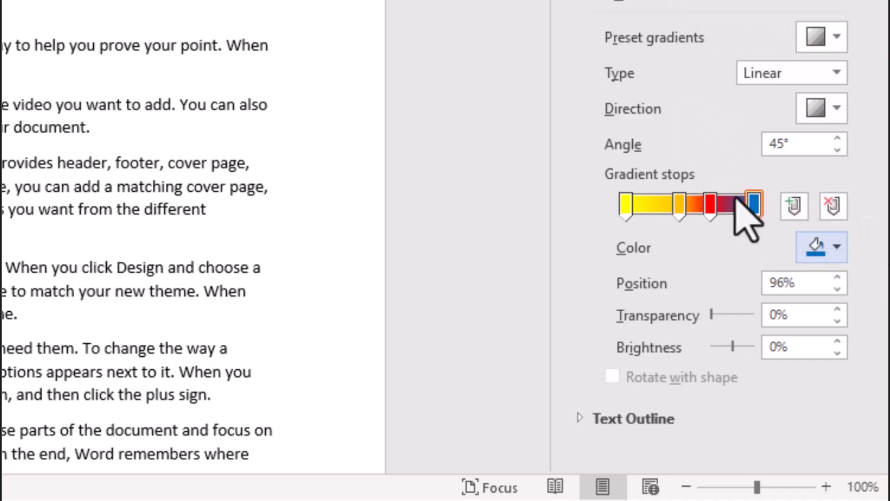
# Add a green gradient stop at 23%, between the yellow and orange stops of the "Video" text fill
pyautogui.click(797, 206)
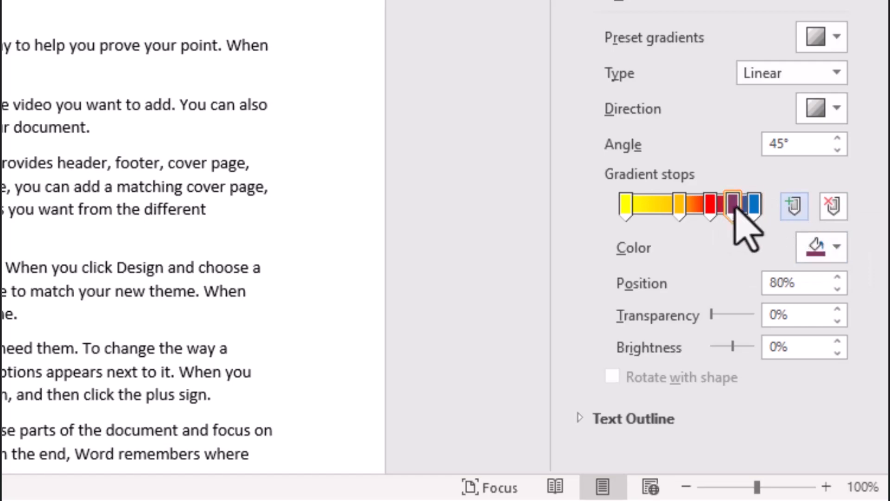
pyautogui.moveTo(731, 207); pyautogui.dragTo(655, 207)
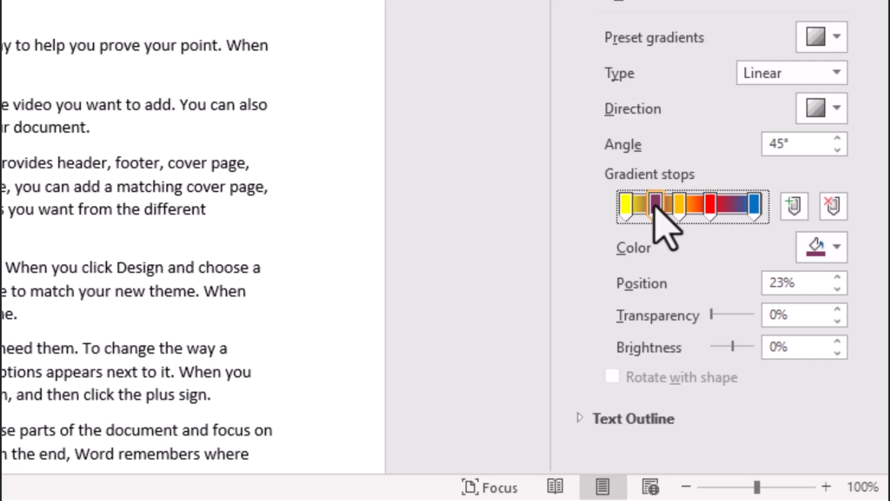
pyautogui.click(821, 252)
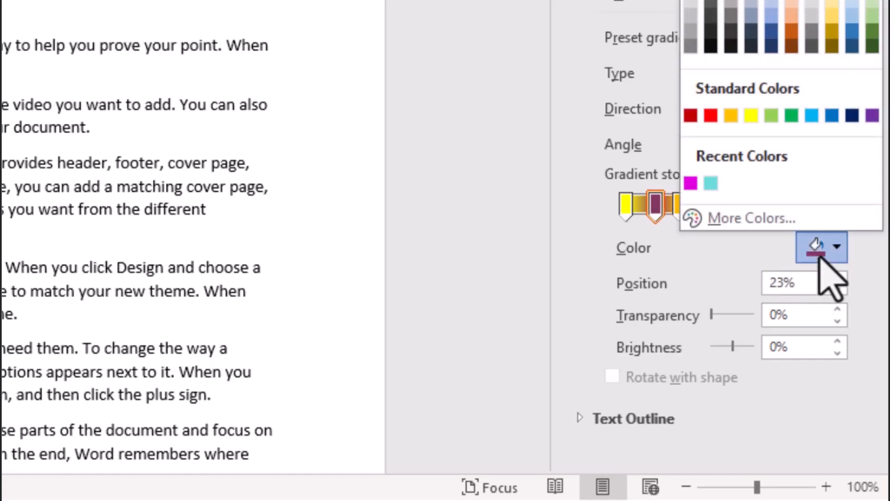
pyautogui.click(791, 116)
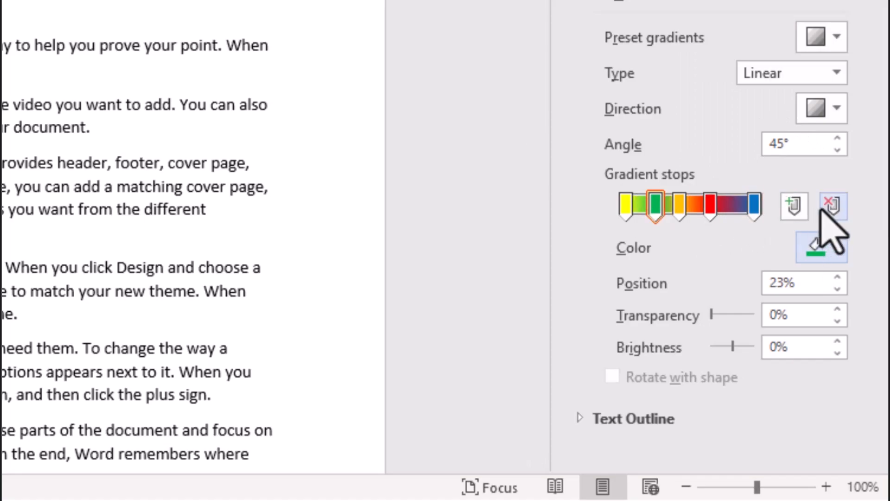
pyautogui.click(710, 207)
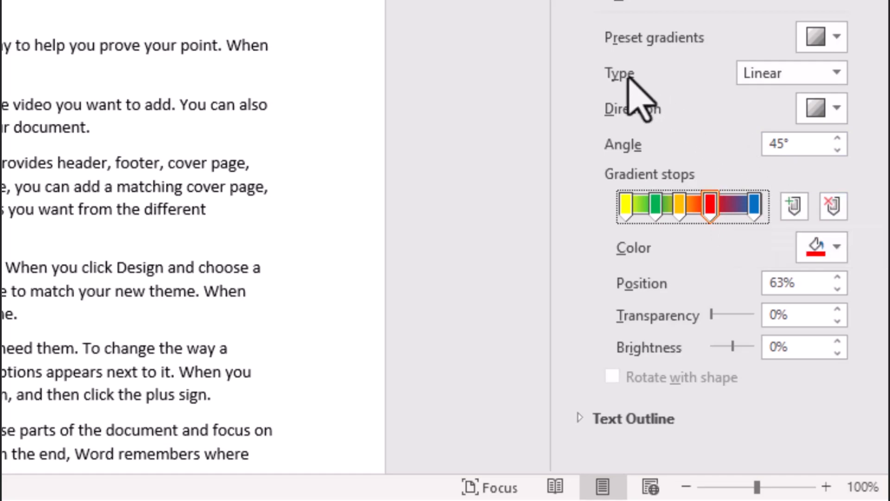
# Keep the gradient type Linear, try the top-to-bottom direction, and set the direction to run left to right at 0°
pyautogui.click(836, 73)
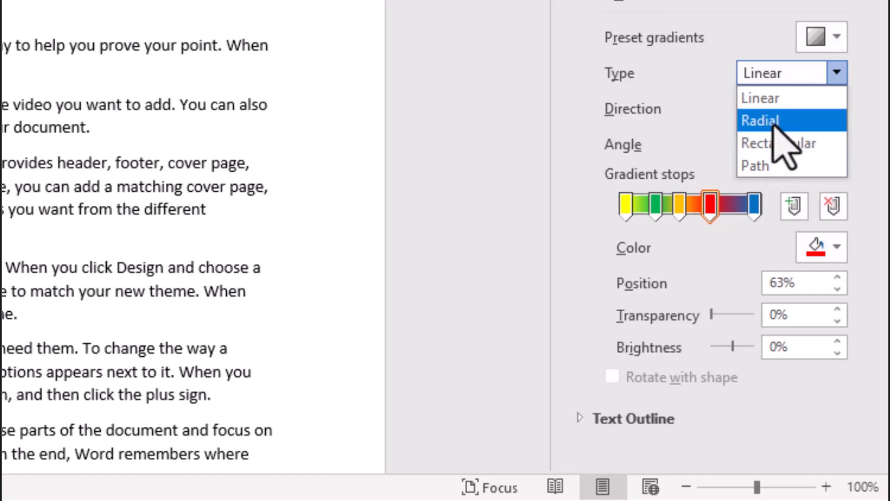
pyautogui.click(765, 105)
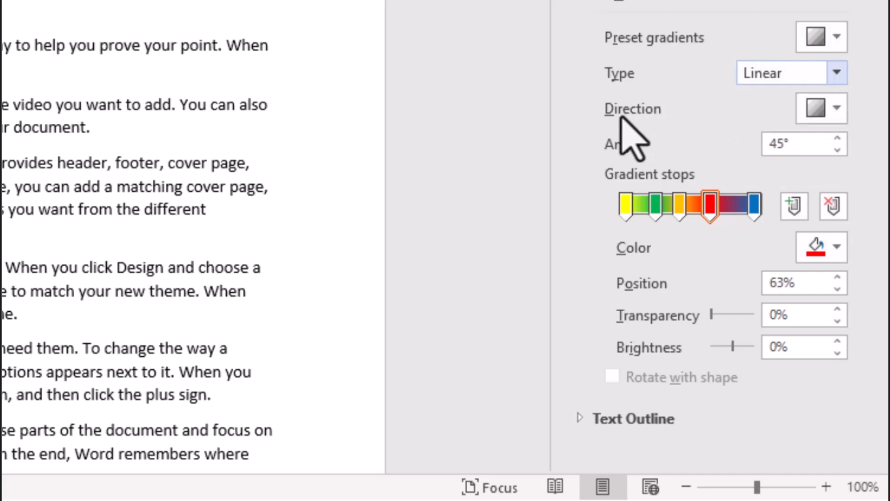
pyautogui.click(829, 114)
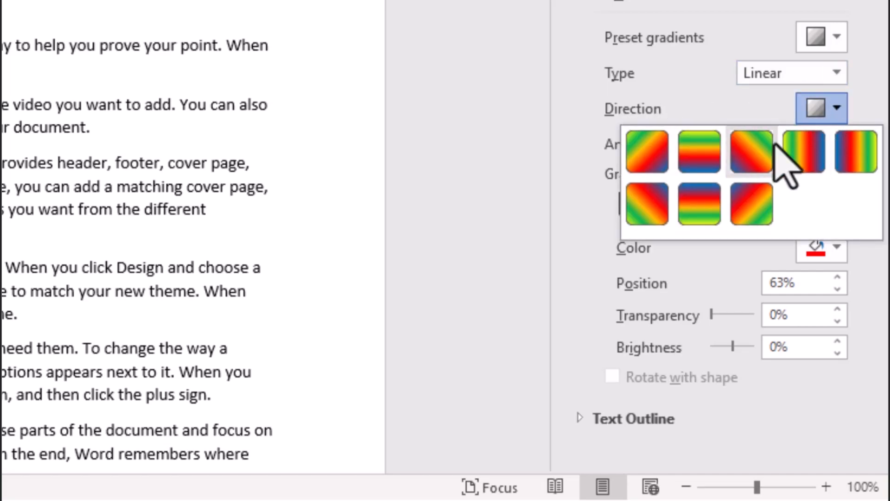
pyautogui.click(690, 149)
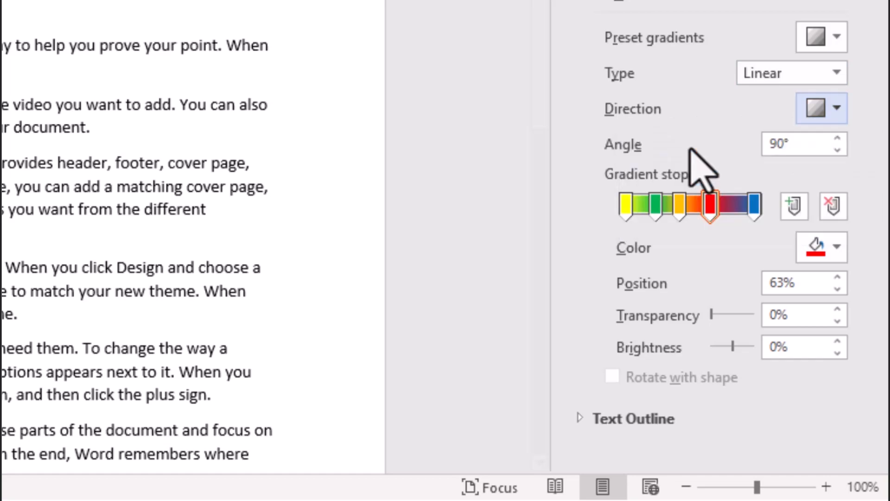
pyautogui.click(801, 116)
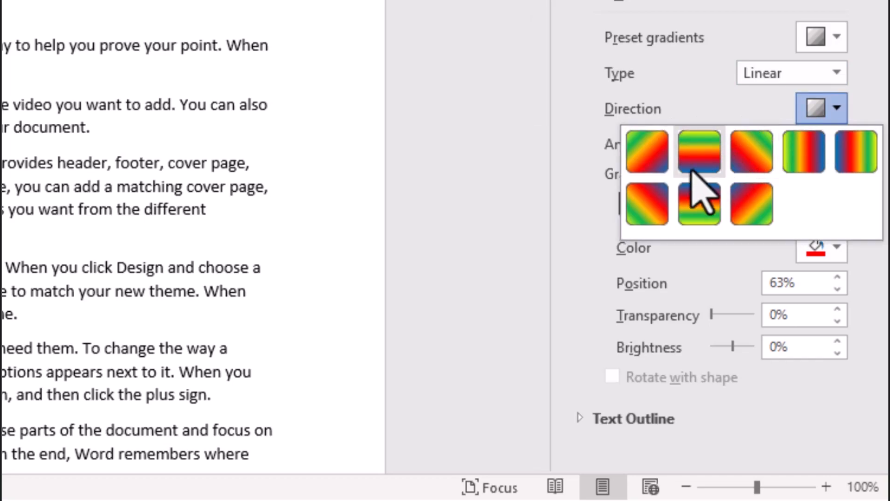
pyautogui.click(809, 153)
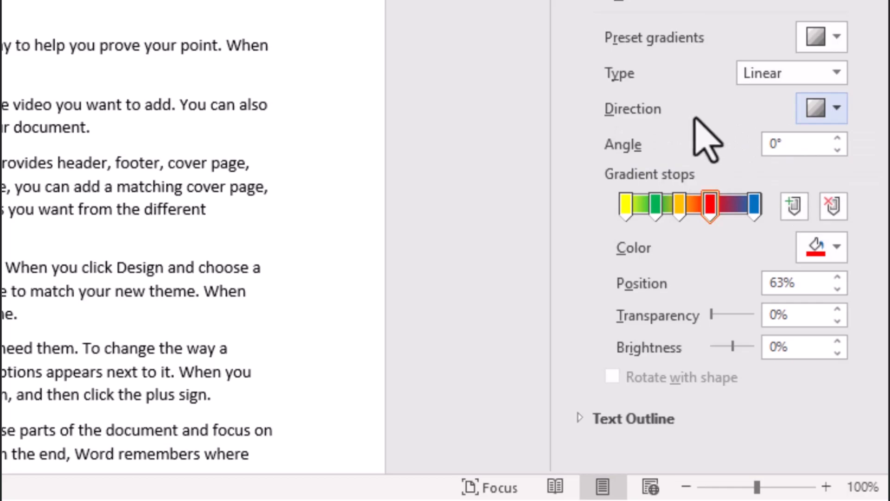
# Set the gradient angle of the "Video" text fill to 20°, close the text effects settings and deselect the word
pyautogui.click(837, 138)
pyautogui.click(838, 139)
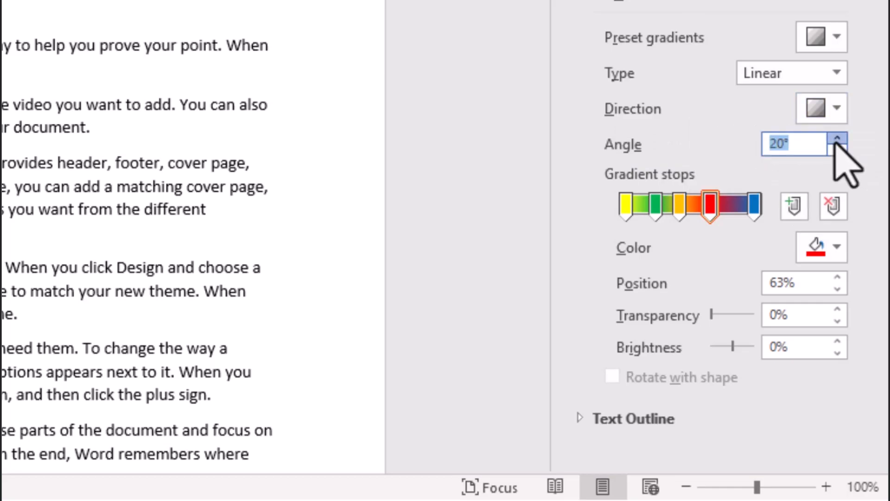
pyautogui.click(838, 149)
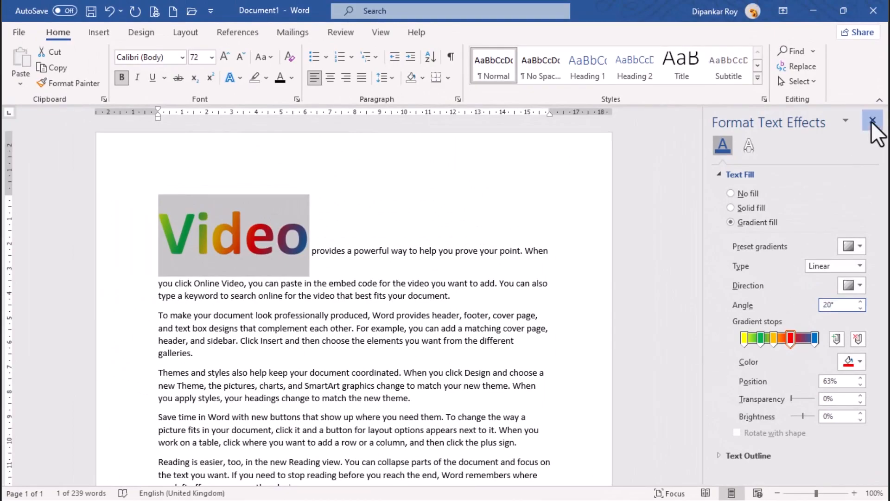
pyautogui.click(872, 120)
pyautogui.click(413, 273)
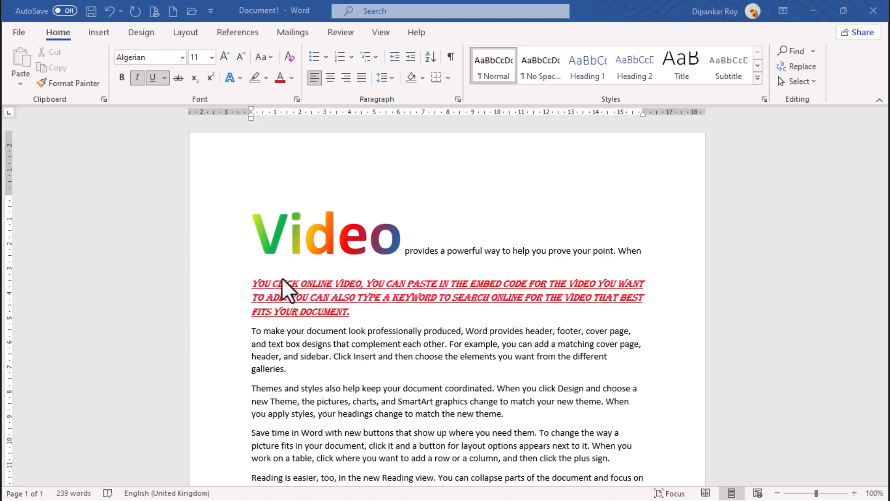
# Clear all formatting from the red, italic, underlined Algerian text at the end of the first paragraph and deselect it
pyautogui.click(356, 314)
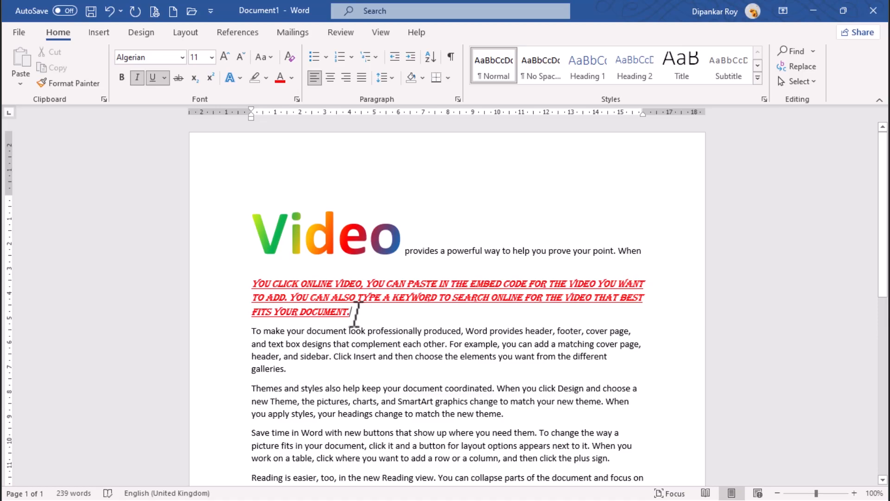
pyautogui.moveTo(356, 314); pyautogui.dragTo(256, 290)
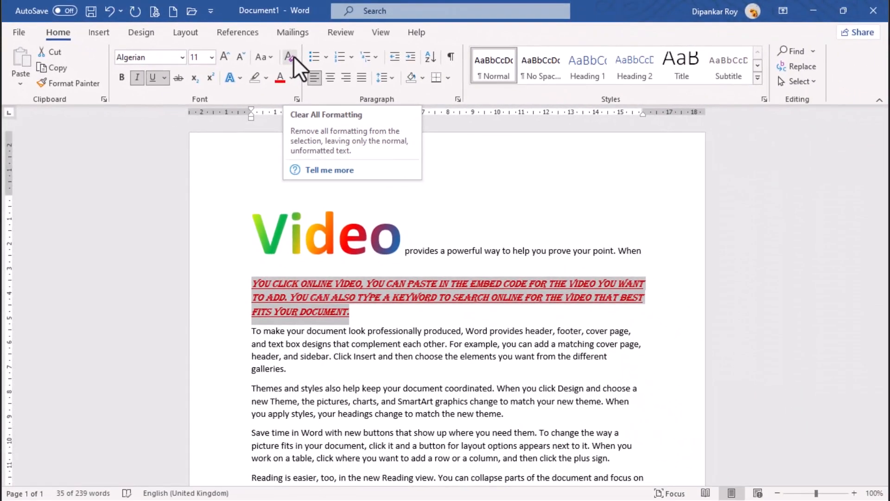
pyautogui.click(494, 97)
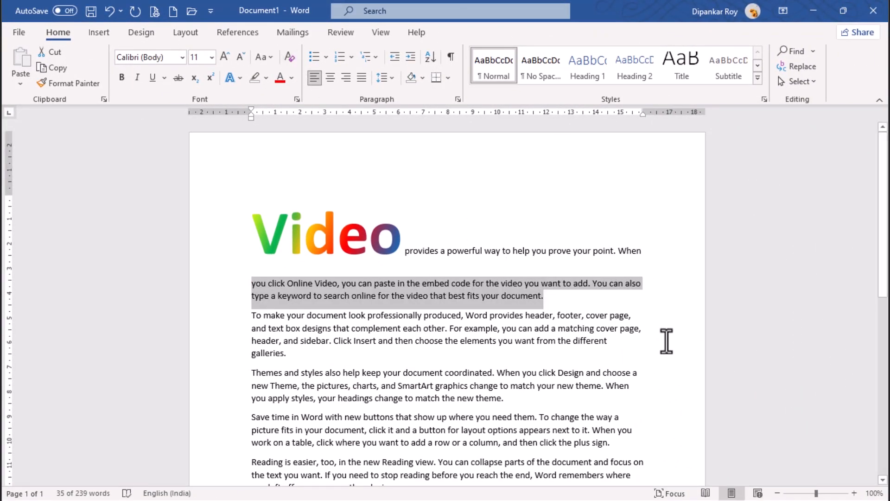
pyautogui.click(556, 304)
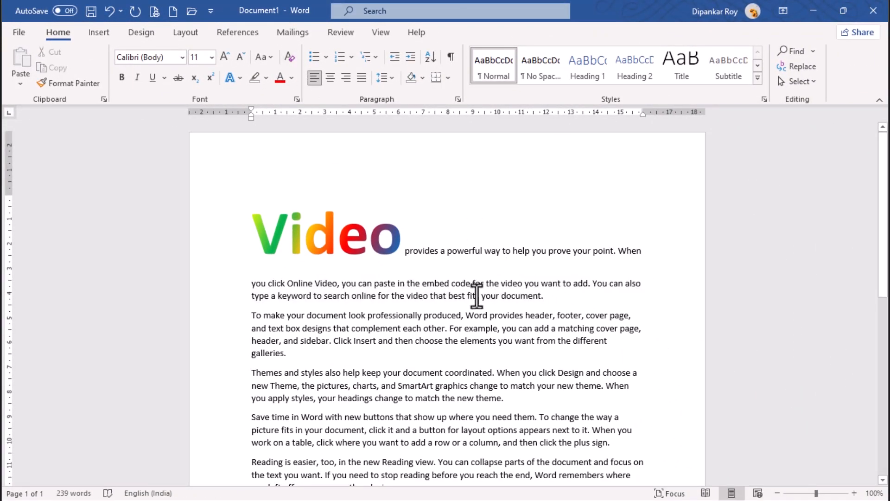